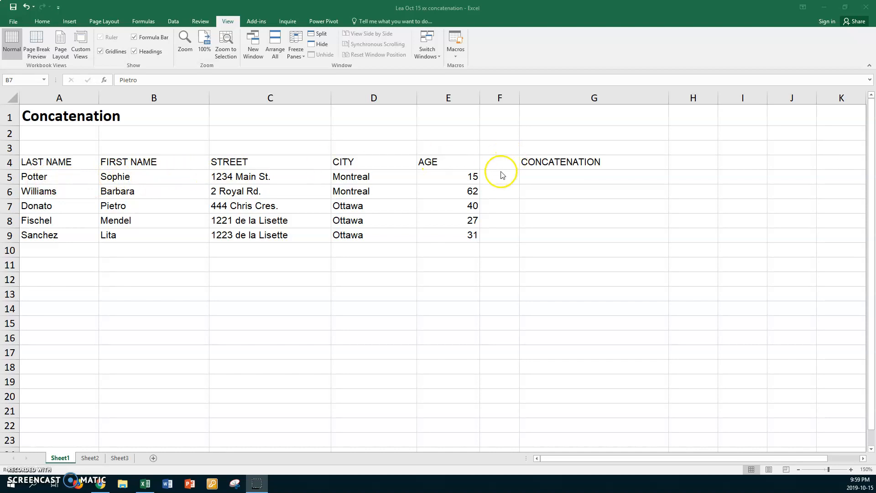
# Step: Start a CONCATENATE formula in G5 by finding it through the function search
pyautogui.click(531, 177)
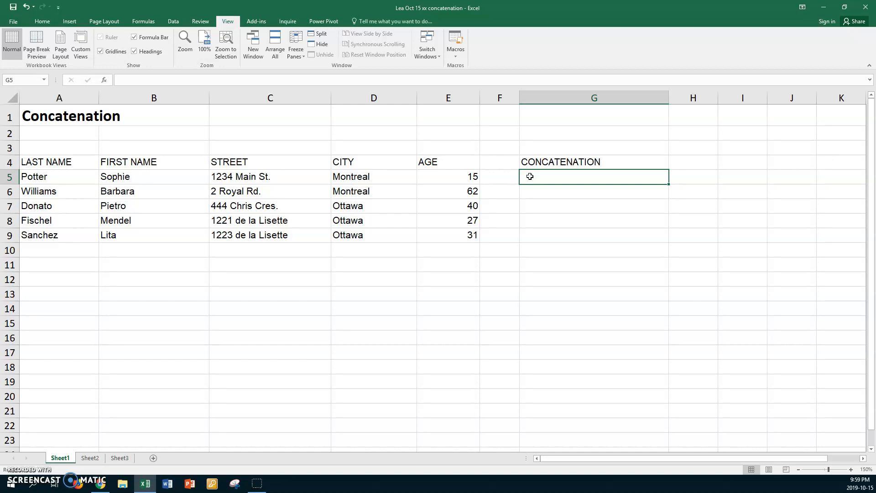
pyautogui.click(533, 174)
pyautogui.click(105, 80)
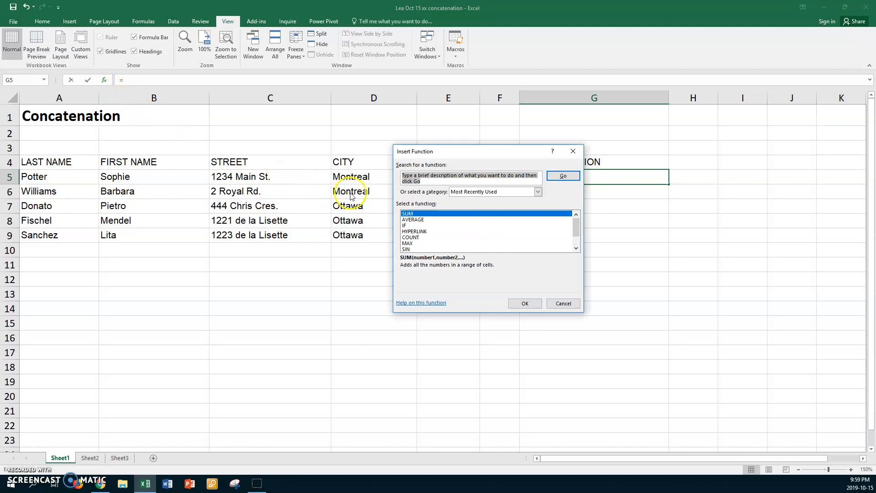
pyautogui.click(433, 183)
pyautogui.write('con')
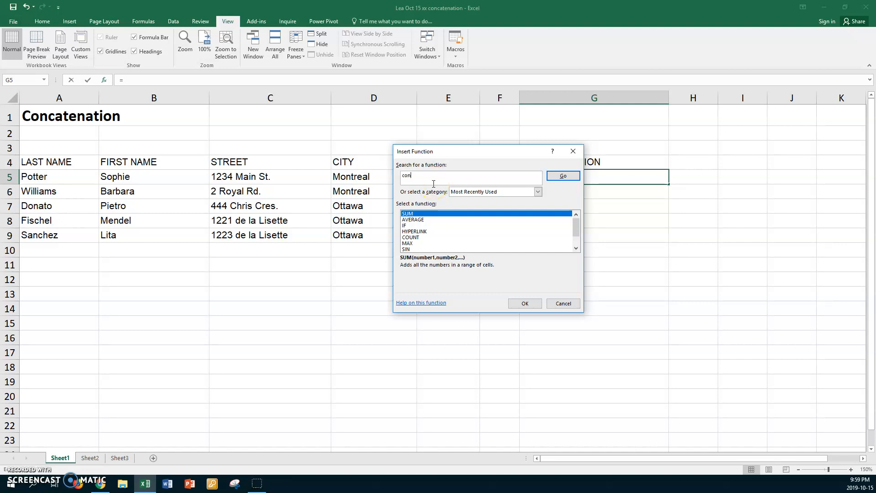
pyautogui.write('catenate')
pyautogui.click(561, 177)
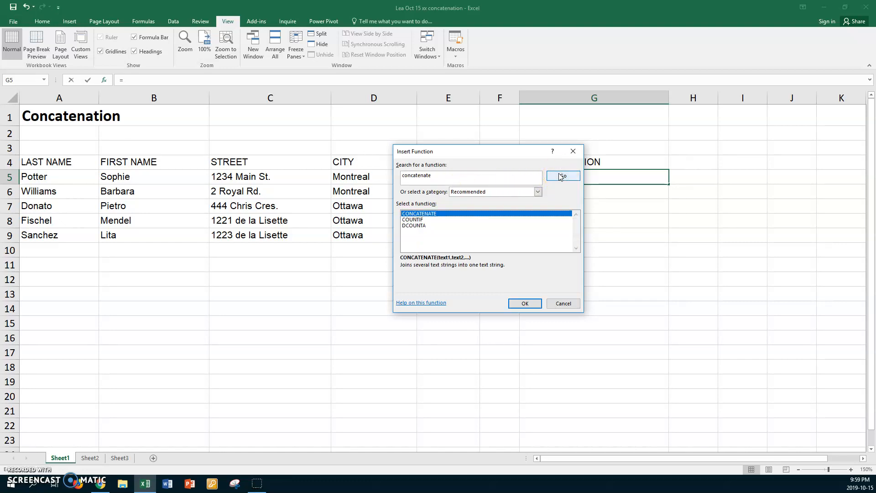
pyautogui.click(432, 214)
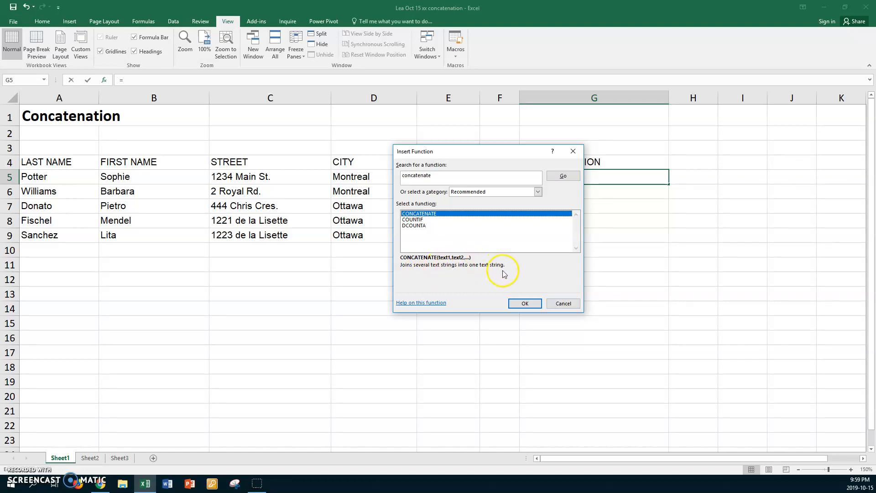
pyautogui.click(525, 303)
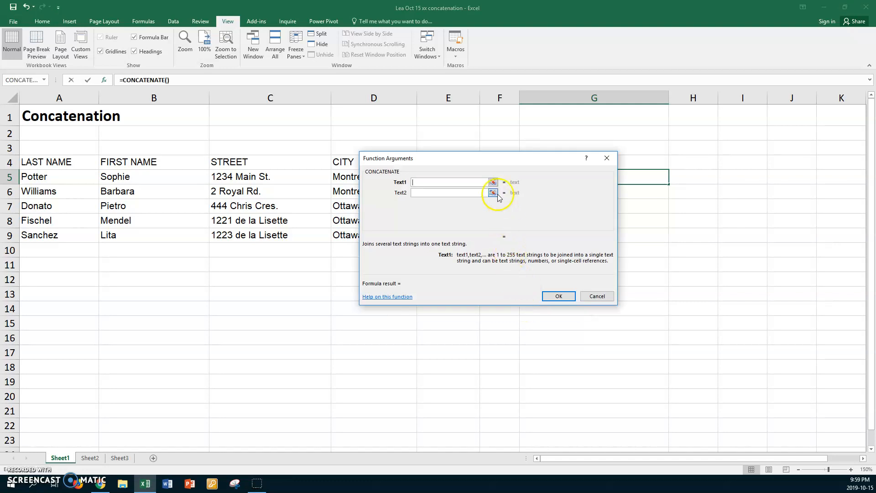
# Step: Set the first three CONCATENATE arguments to B5, a quoted space " ", and A5
pyautogui.moveTo(488, 162); pyautogui.dragTo(517, 261)
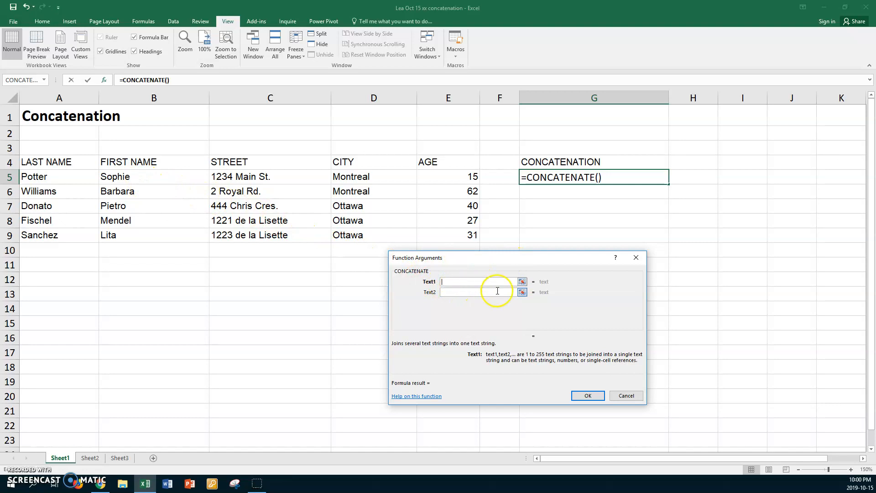
pyautogui.click(122, 176)
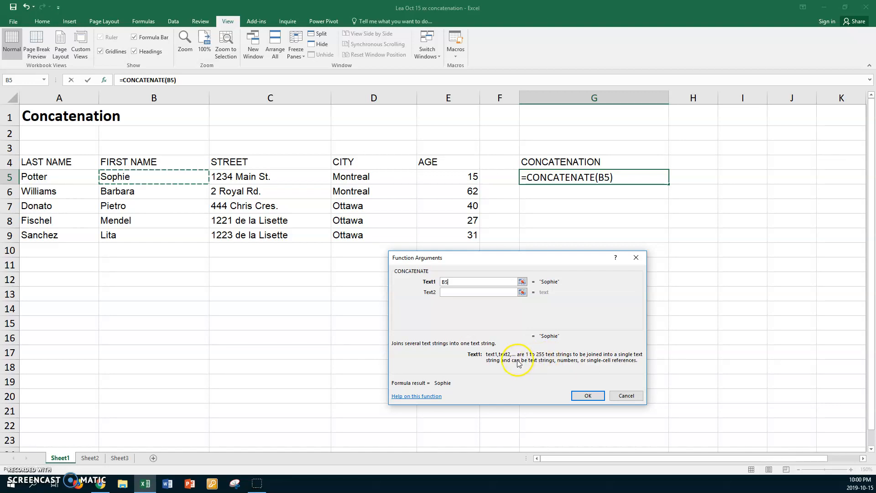
pyautogui.click(452, 293)
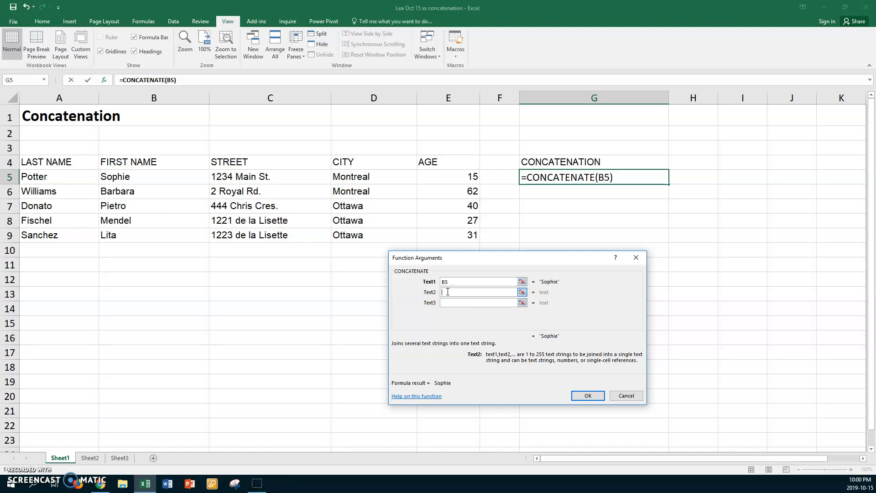
pyautogui.write('" "')
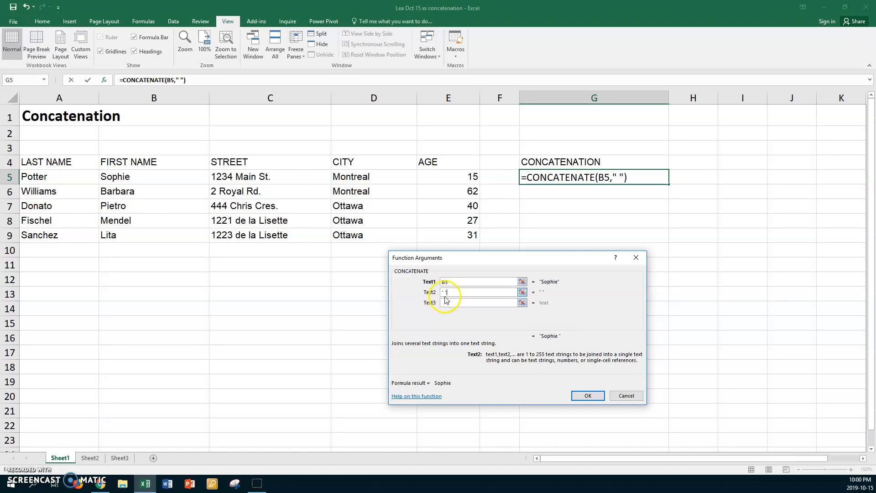
pyautogui.click(446, 303)
pyautogui.click(447, 301)
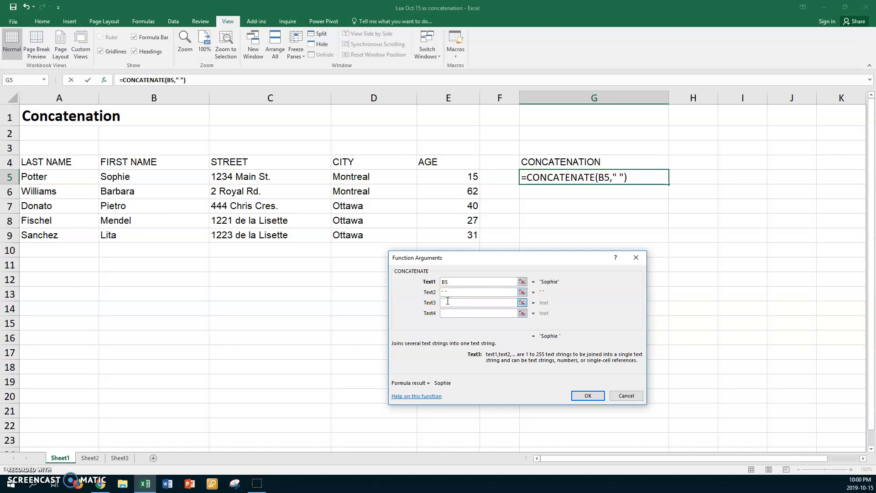
pyautogui.click(54, 177)
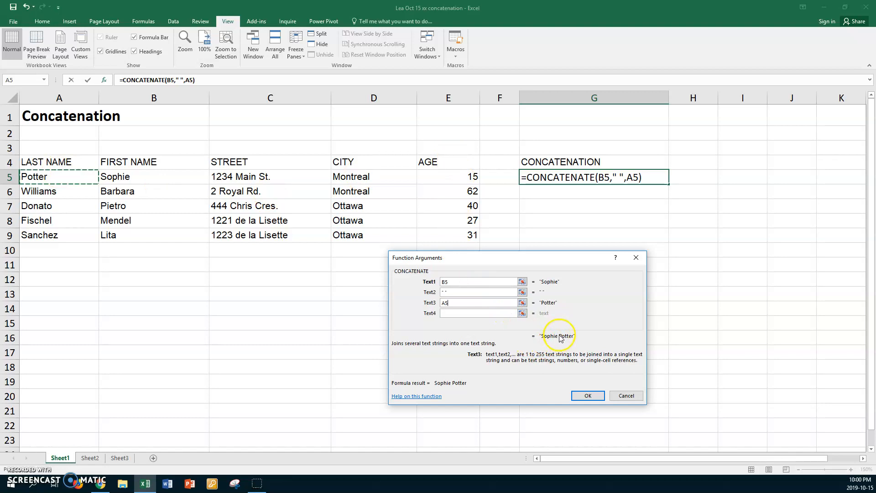
pyautogui.click(459, 314)
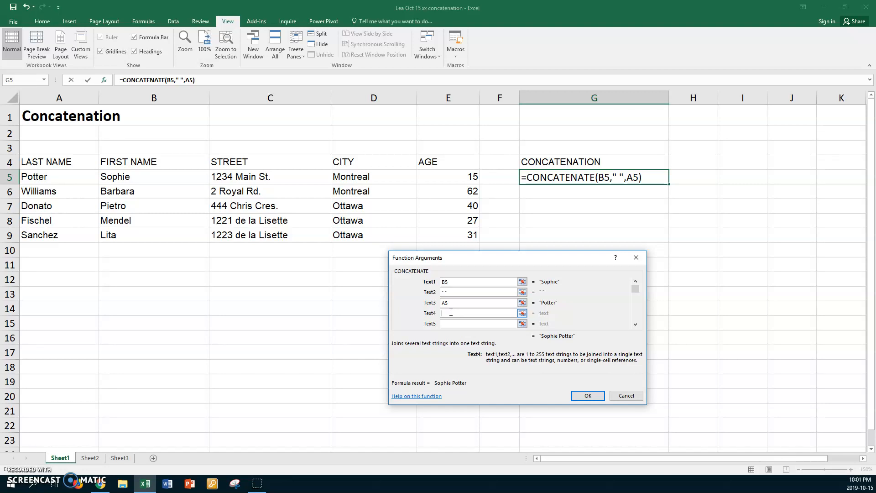
# Step: Add ", ", E5 and " years old" as the remaining arguments and confirm the formula
pyautogui.write('", "')
pyautogui.click(449, 324)
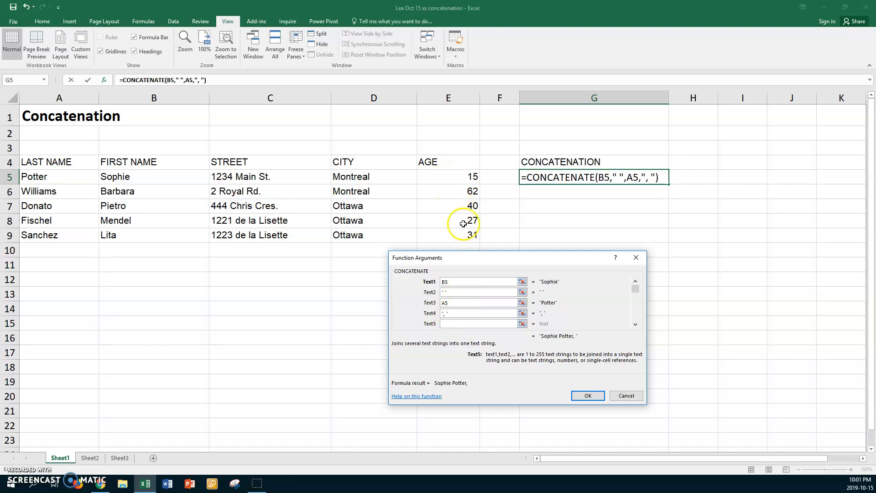
pyautogui.click(452, 177)
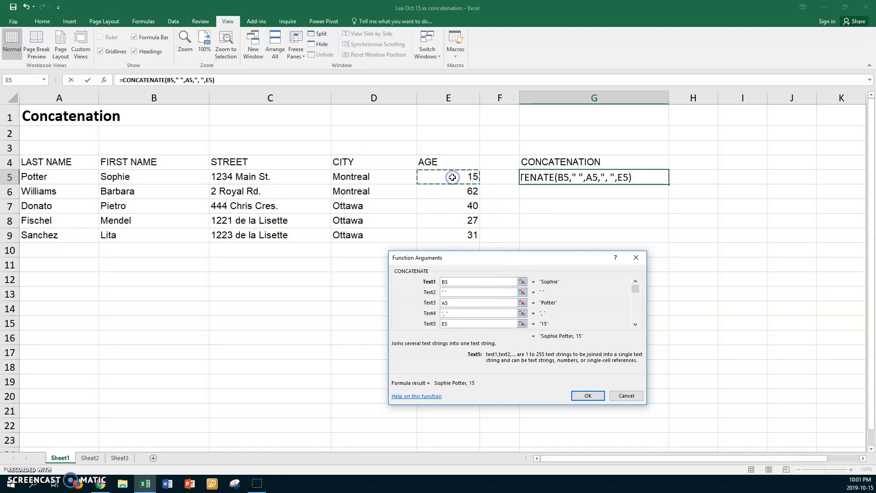
pyautogui.click(635, 325)
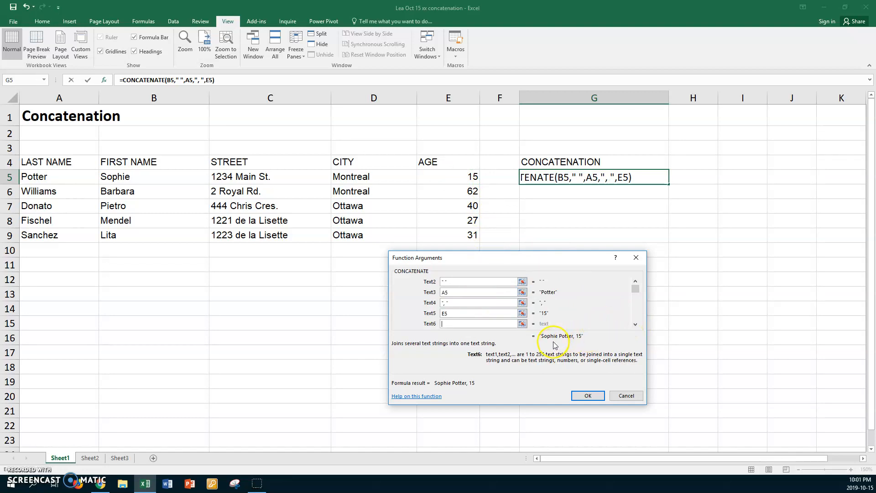
pyautogui.click(469, 323)
pyautogui.write('" ')
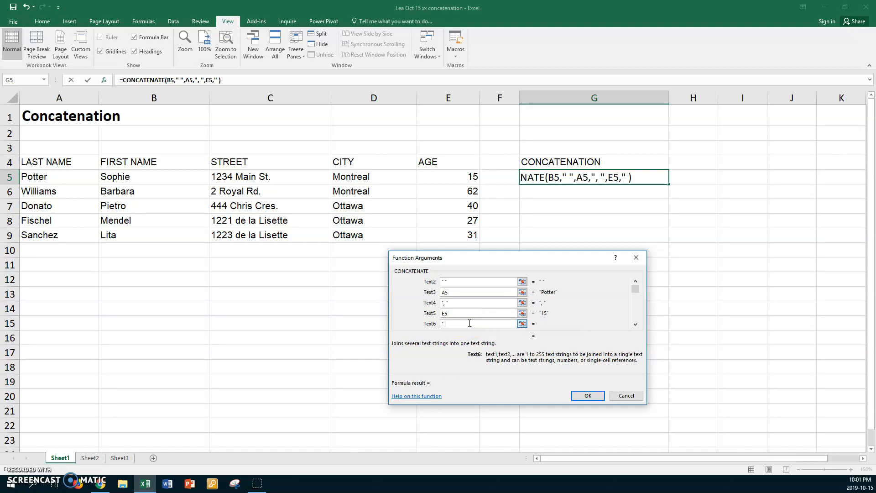
pyautogui.write('year')
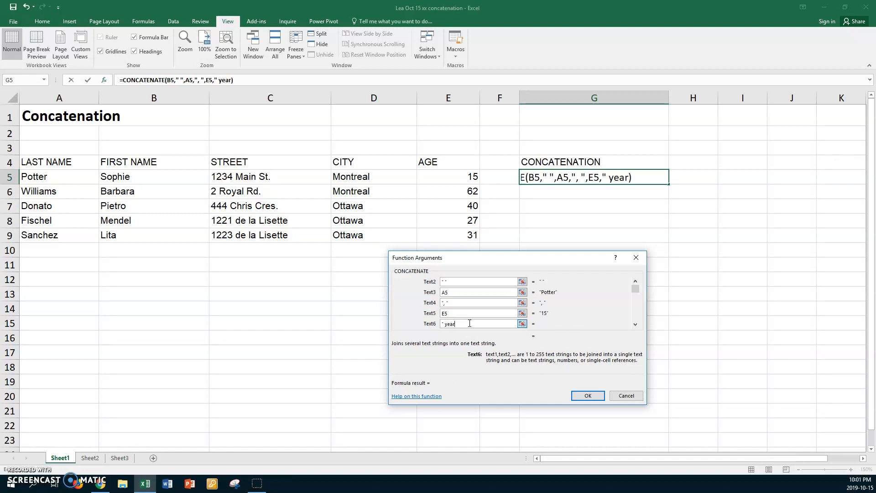
pyautogui.write('s old"')
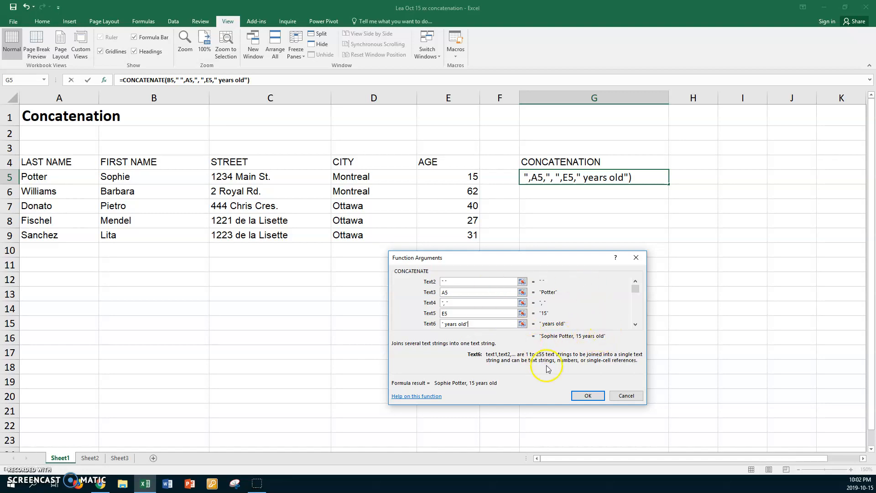
pyautogui.click(588, 396)
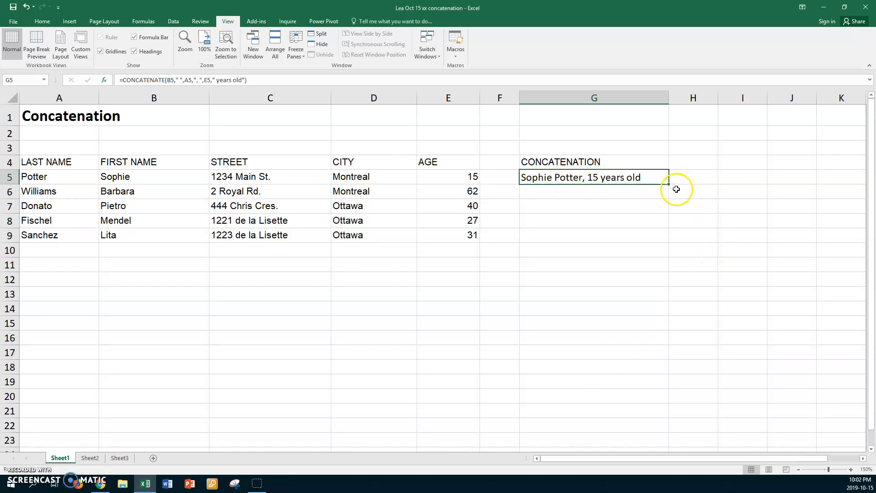
# Step: Fill the G5 sentence formula down through G9, then deselect the range
pyautogui.moveTo(670, 186); pyautogui.dragTo(664, 237)
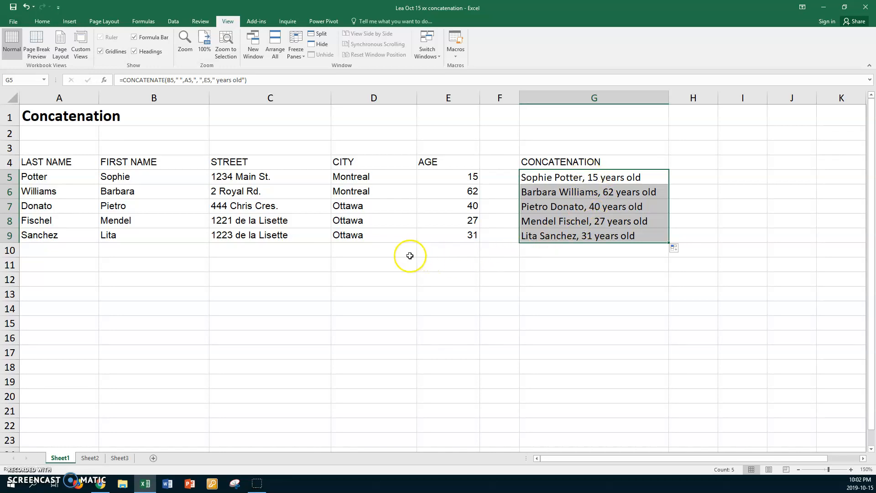
pyautogui.click(385, 251)
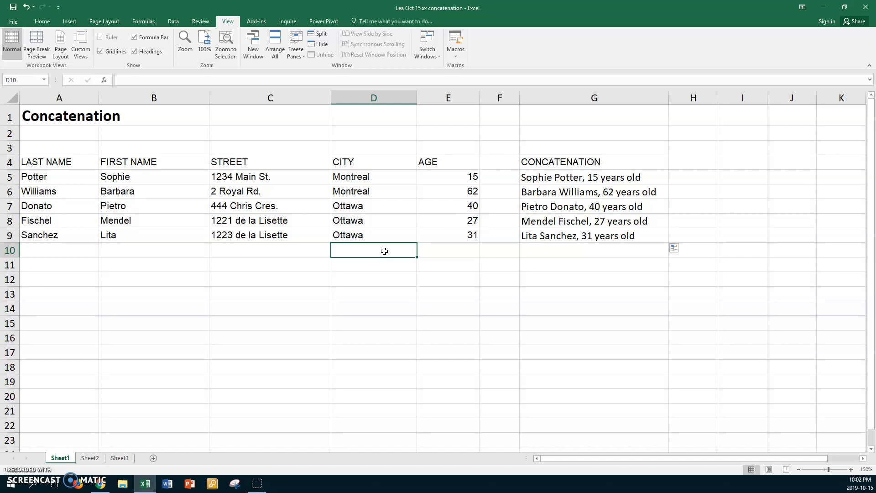
# Step: Type a lowercase greeting beginning 'hello there,' followed by a person's name into A11
pyautogui.click(71, 265)
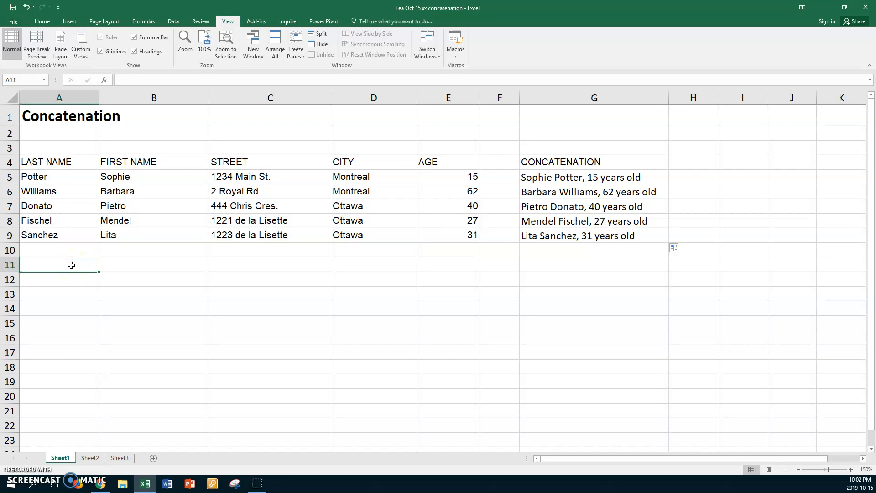
pyautogui.write('hello there,')
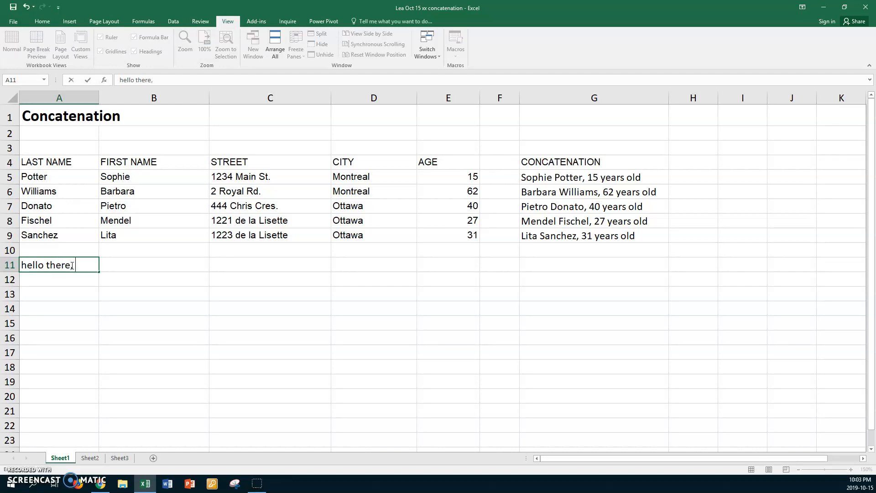
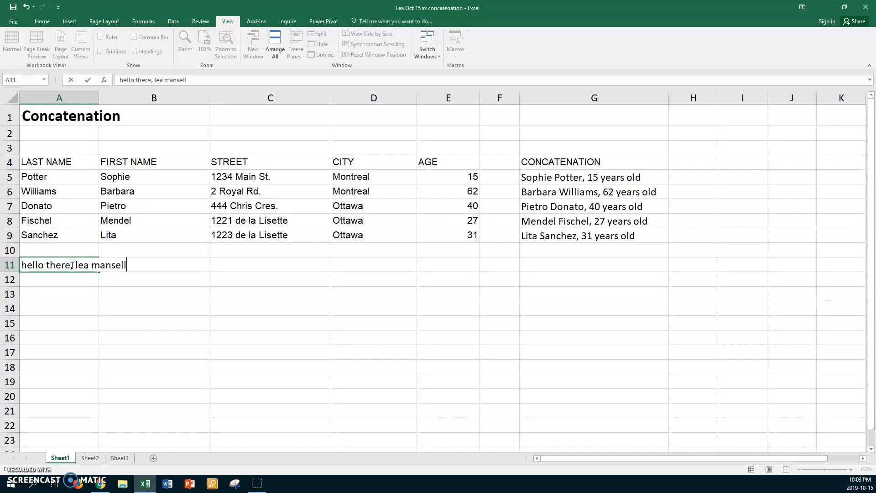
pyautogui.press('Return')
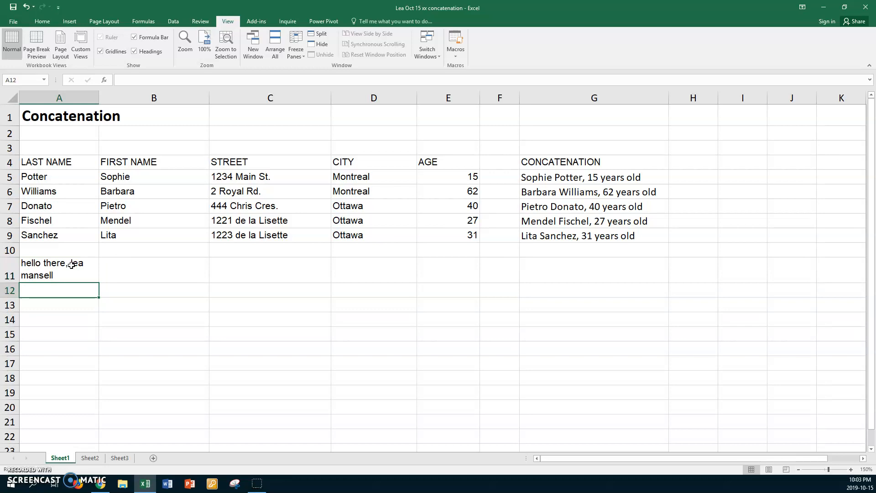
# Step: Autofit column A and copy the A11 greeting down into A12 and A13
pyautogui.doubleClick(99, 96)
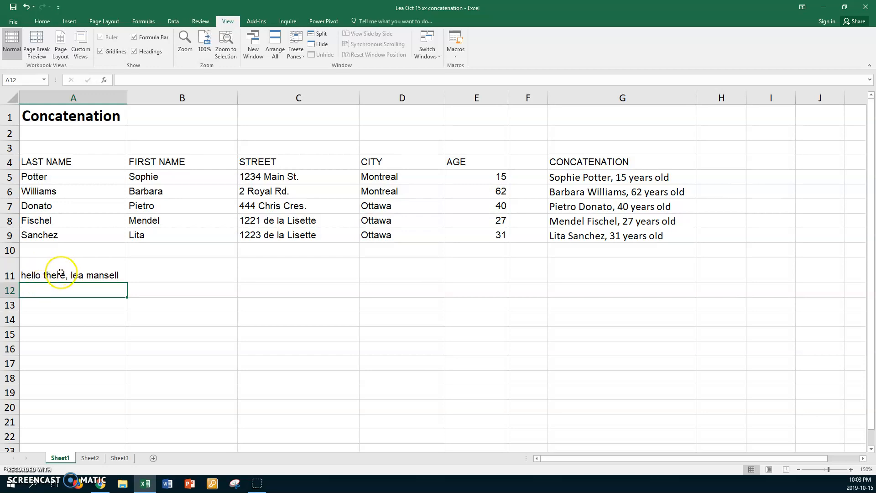
pyautogui.click(60, 272)
pyautogui.moveTo(129, 283)
pyautogui.mouseDown()
pyautogui.moveTo(117, 316)
pyautogui.moveTo(129, 260)
pyautogui.moveTo(80, 266)
pyautogui.moveTo(127, 288)
pyautogui.moveTo(122, 297)
pyautogui.mouseUp()
# Step: Enter =UPPER(A11) in B11 and autofit column B to the capitalised text
pyautogui.click(155, 266)
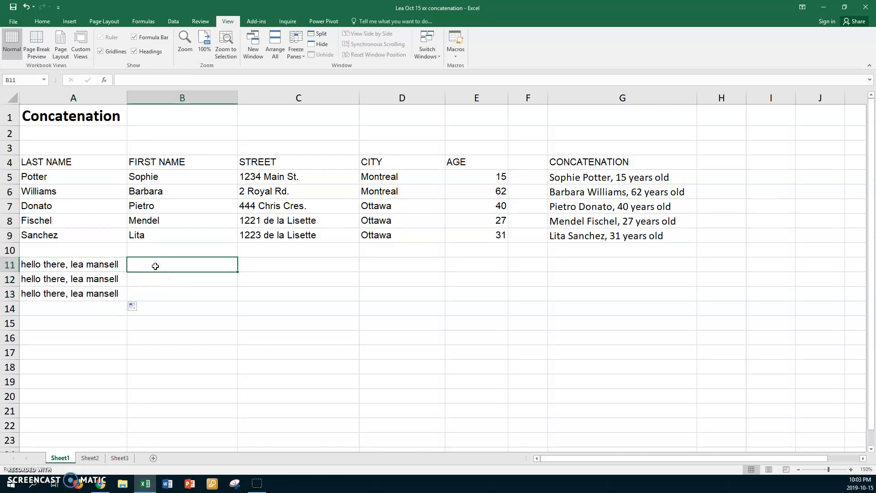
pyautogui.write('=upper')
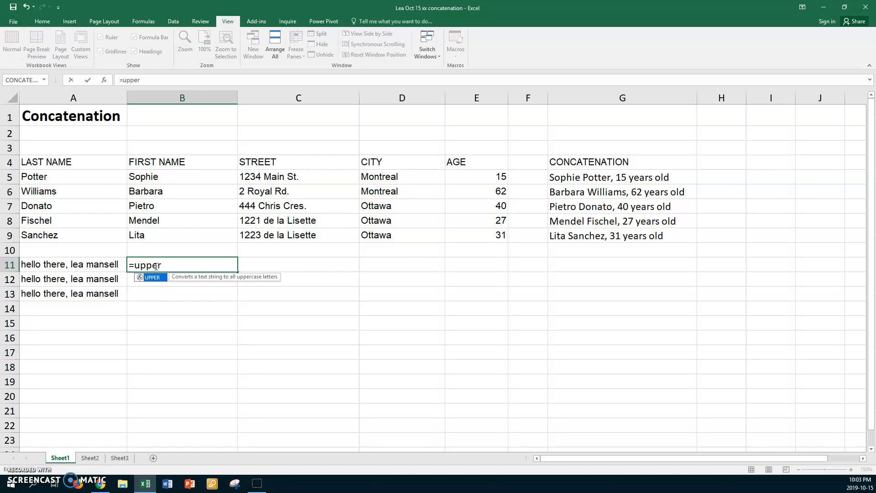
pyautogui.write('(')
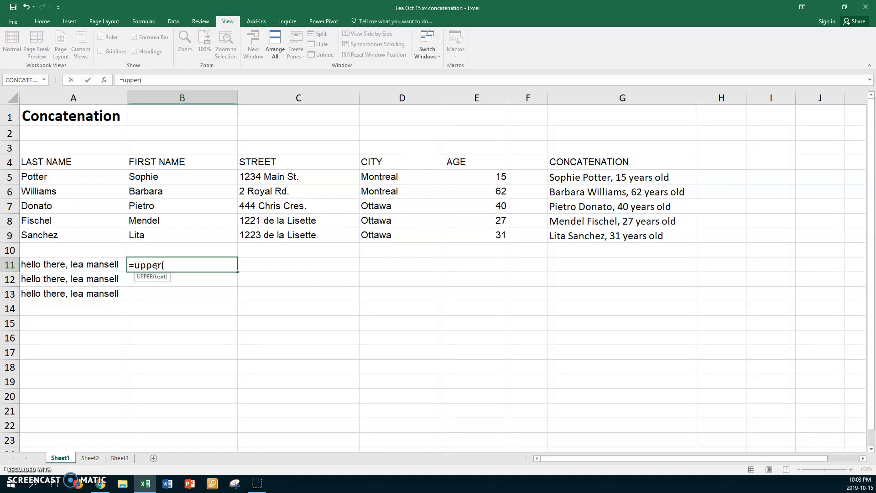
pyautogui.click(85, 265)
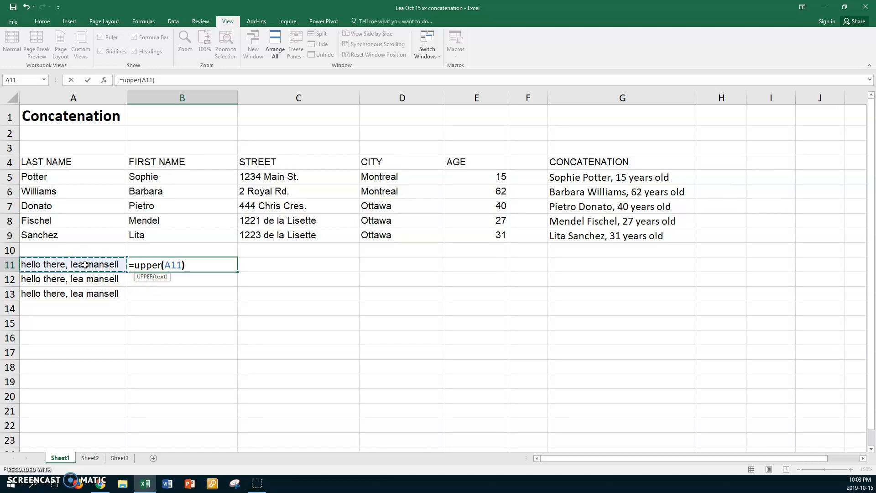
pyautogui.press('Return')
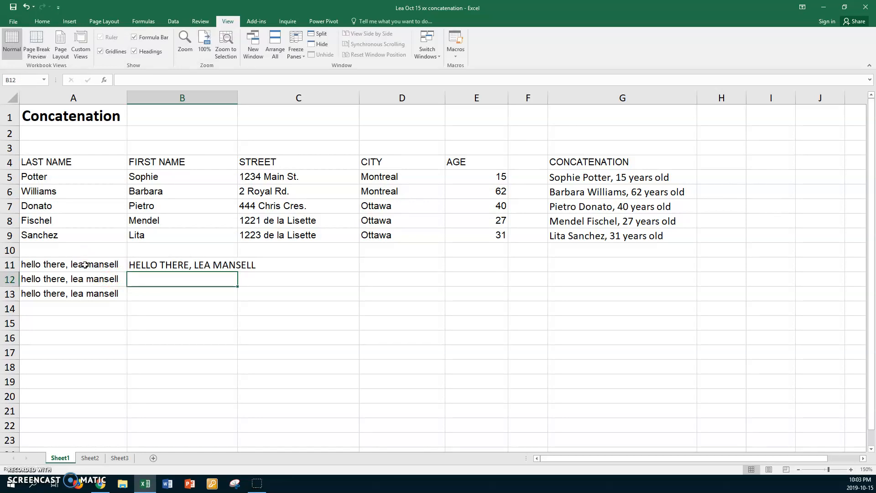
pyautogui.doubleClick(237, 94)
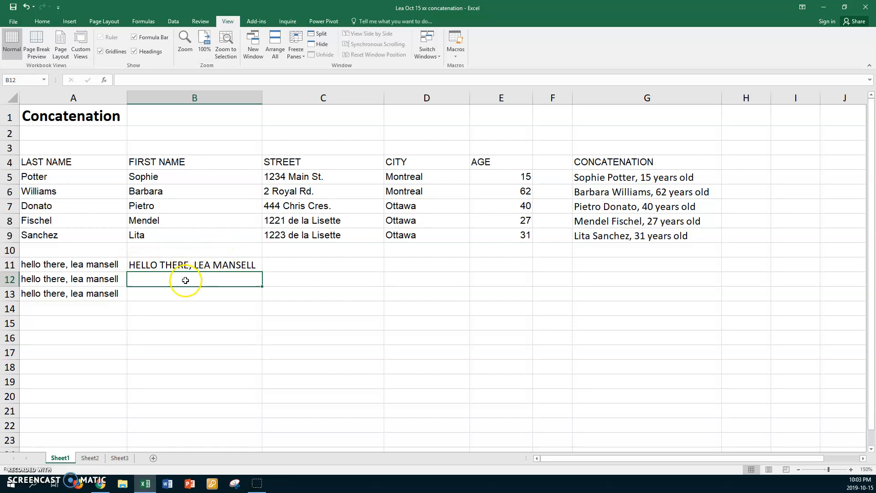
# Step: Enter =LOWER(A12) in B12
pyautogui.click(140, 281)
pyautogui.write('=lower')
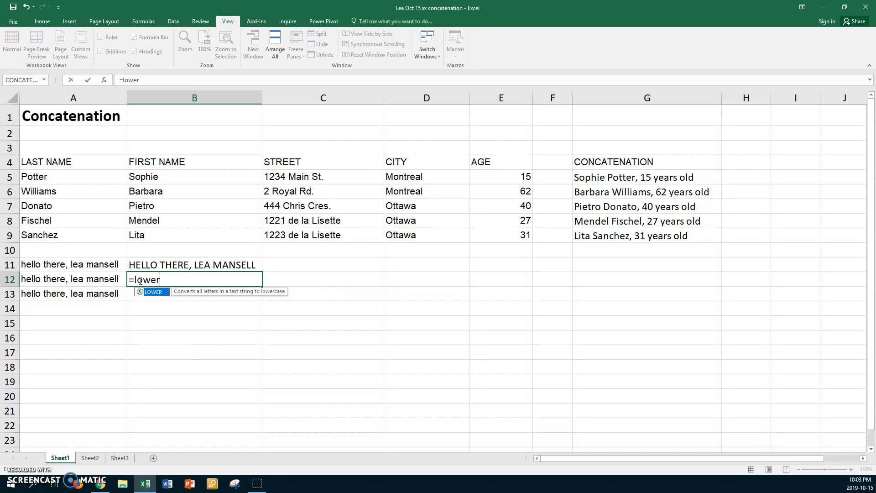
pyautogui.write('(')
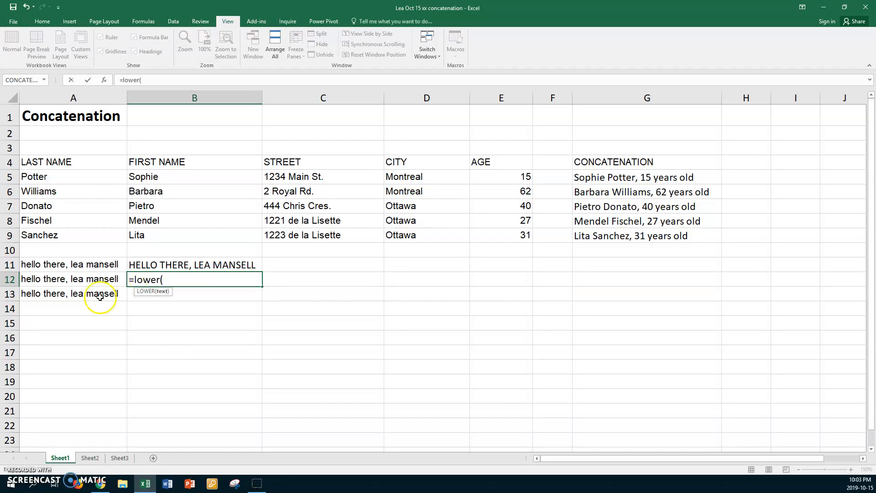
pyautogui.click(76, 279)
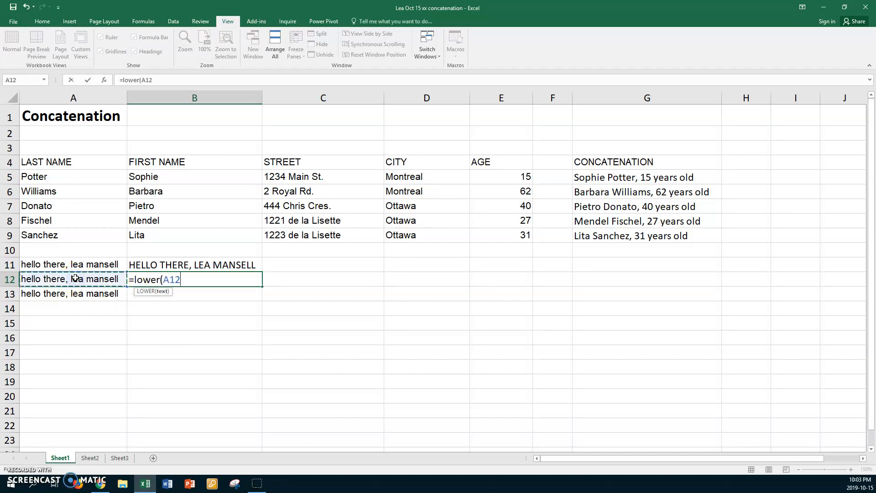
pyautogui.write(')')
pyautogui.press('Return')
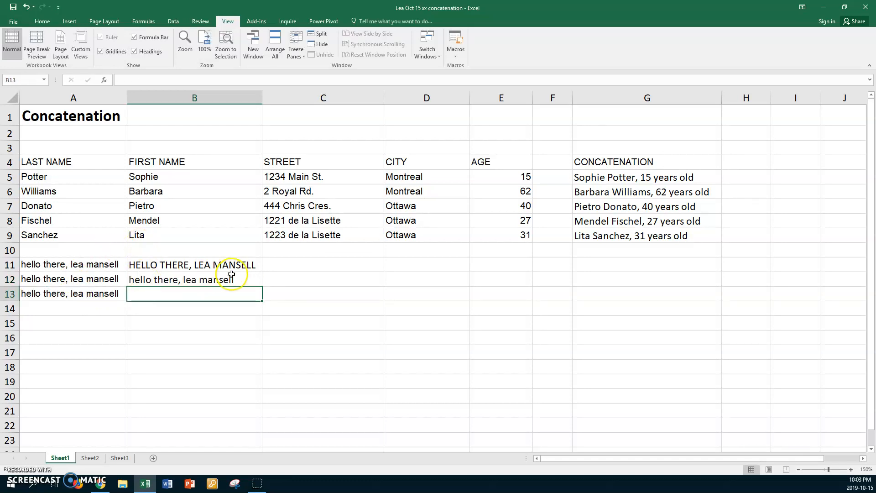
# Step: Retype the A12 greeting as 'HELLO THERE ,' plus the name in capitals, widening column A
pyautogui.click(26, 279)
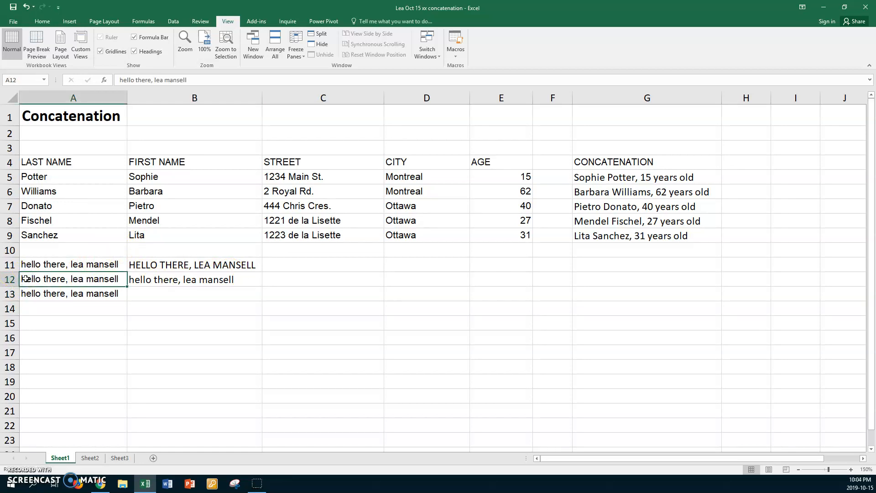
pyautogui.write('HELLO')
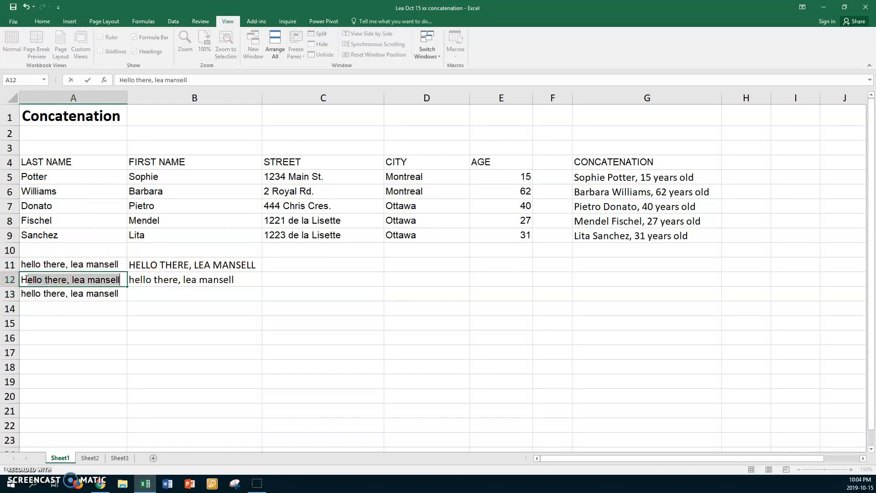
pyautogui.write(' THERE ')
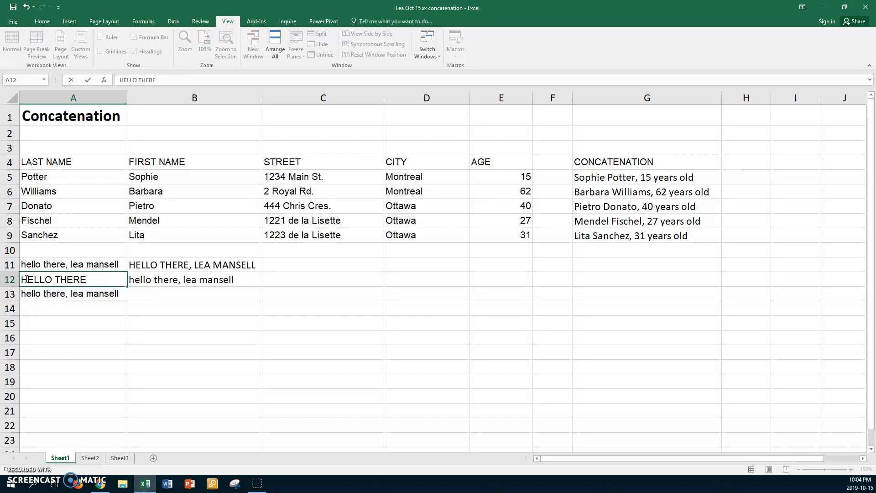
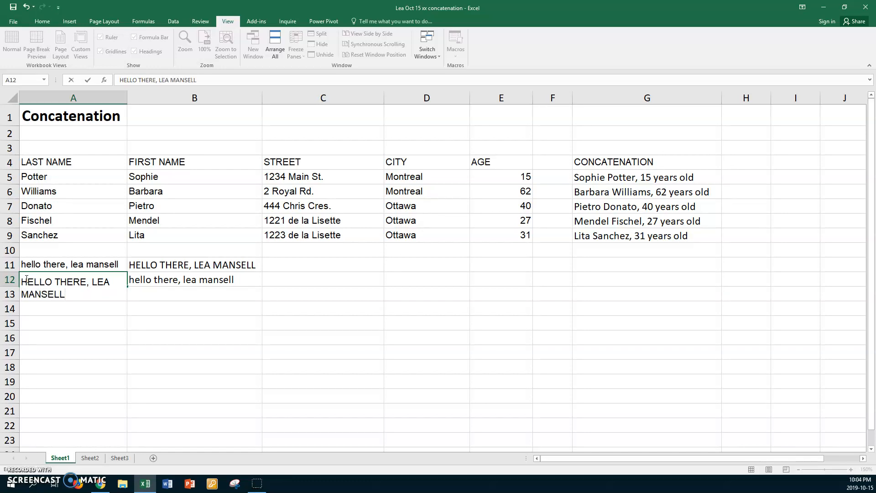
pyautogui.press('Return')
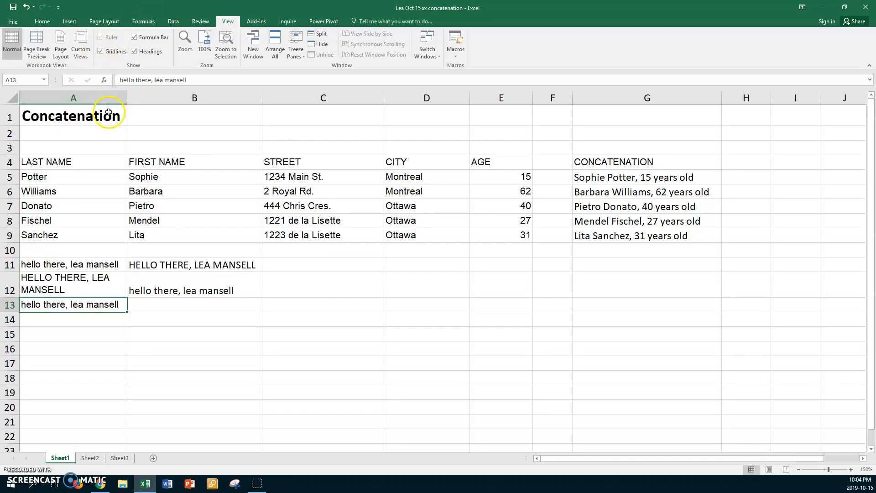
pyautogui.moveTo(124, 103); pyautogui.dragTo(162, 97)
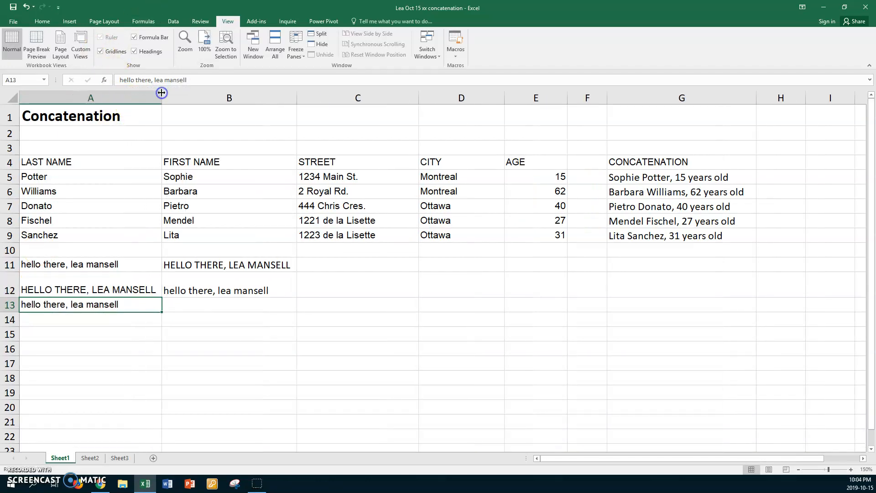
# Step: Enter =PROPER(A13) in B13
pyautogui.click(216, 288)
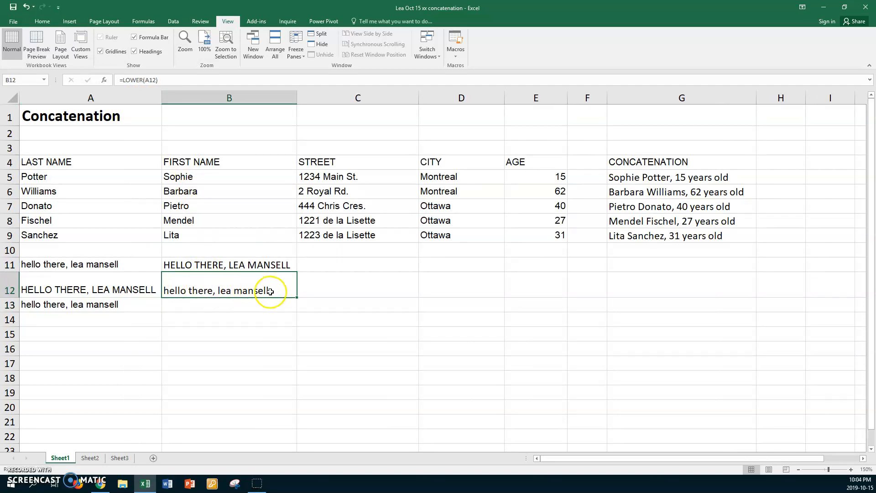
pyautogui.click(188, 307)
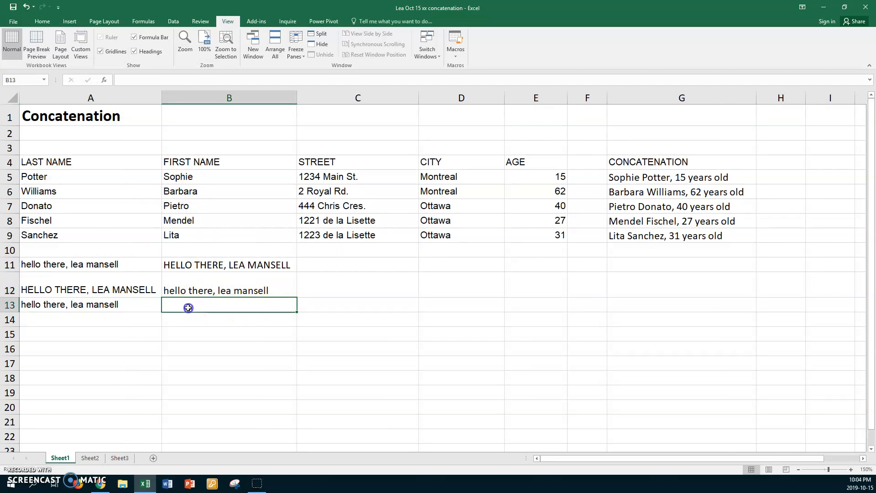
pyautogui.write('=')
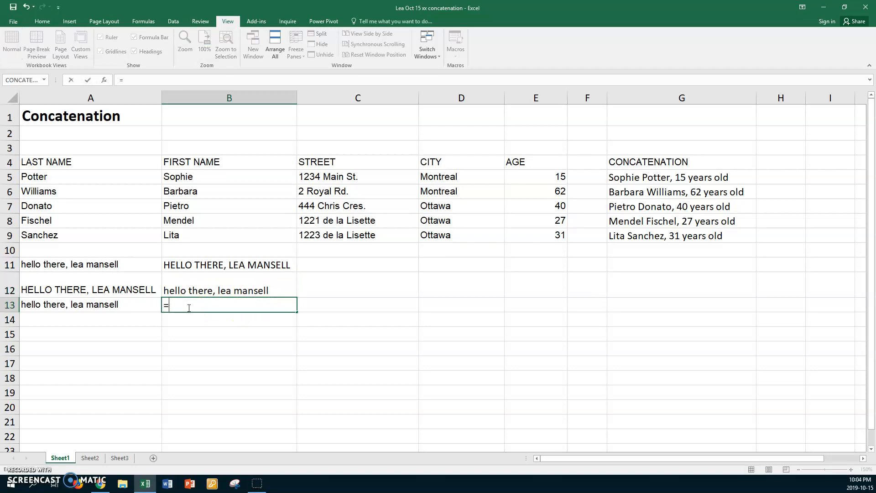
pyautogui.write('PROPER')
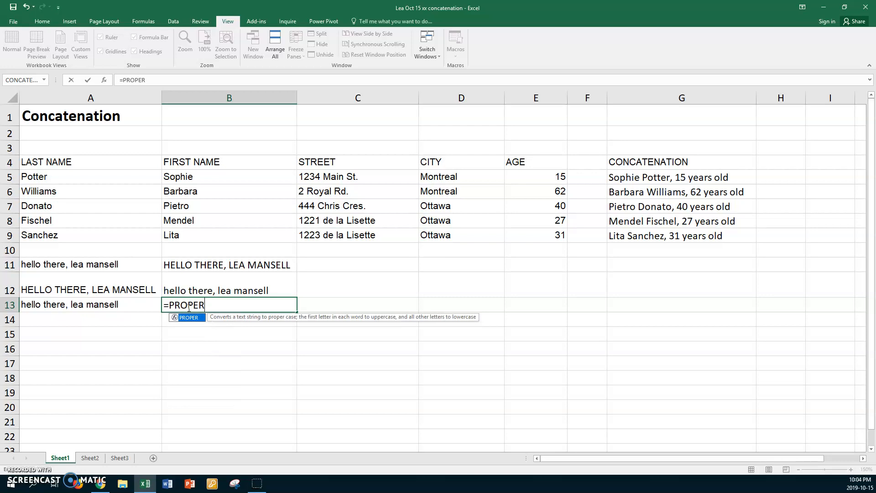
pyautogui.write('(')
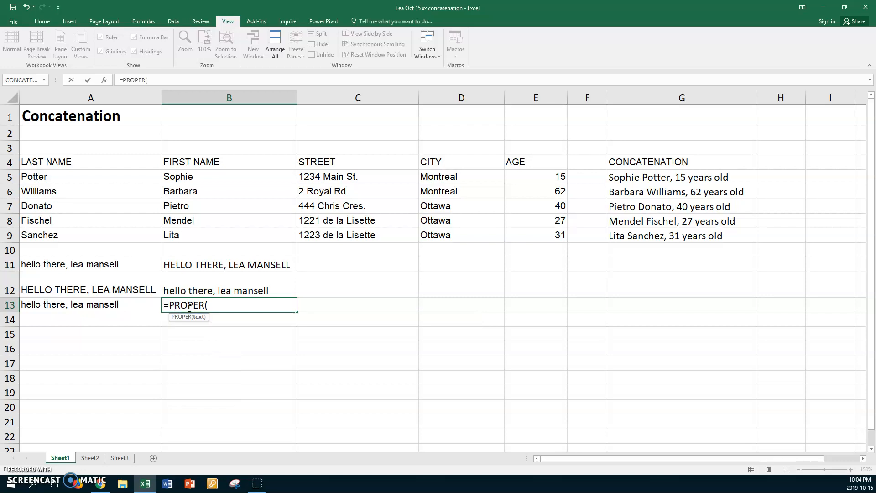
pyautogui.click(109, 304)
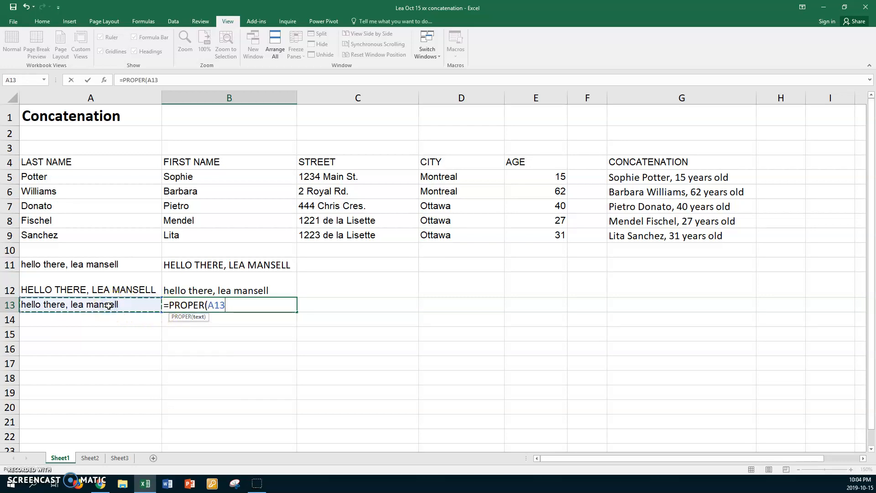
pyautogui.write(')')
pyautogui.press('Return')
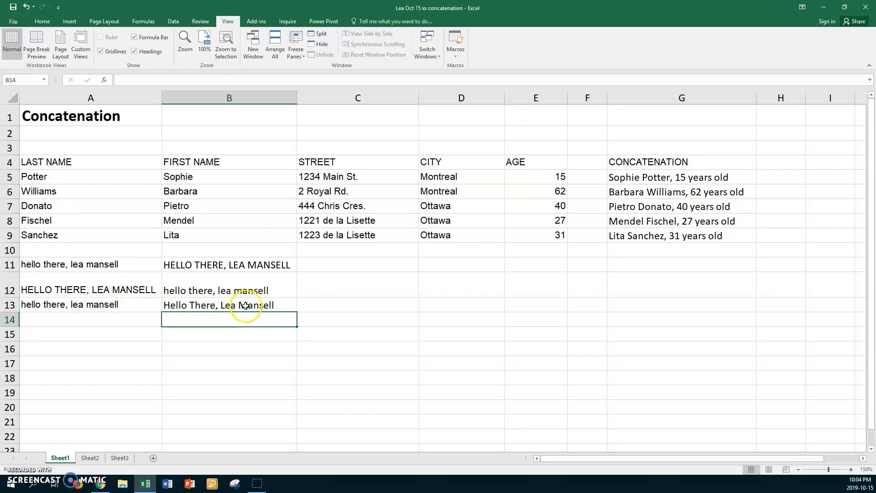
# Step: Review the UPPER, LOWER and PROPER formulas in B11:B13
pyautogui.click(209, 302)
pyautogui.click(209, 290)
pyautogui.click(216, 263)
pyautogui.click(204, 290)
pyautogui.click(204, 305)
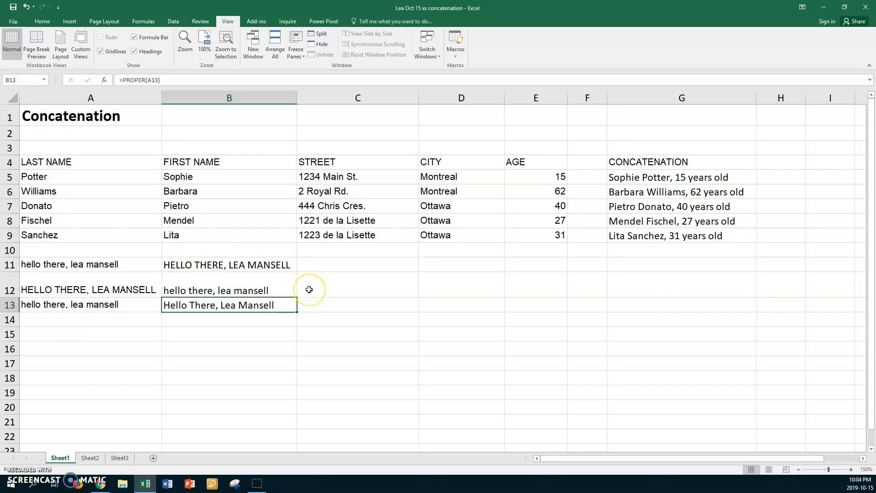
pyautogui.click(222, 291)
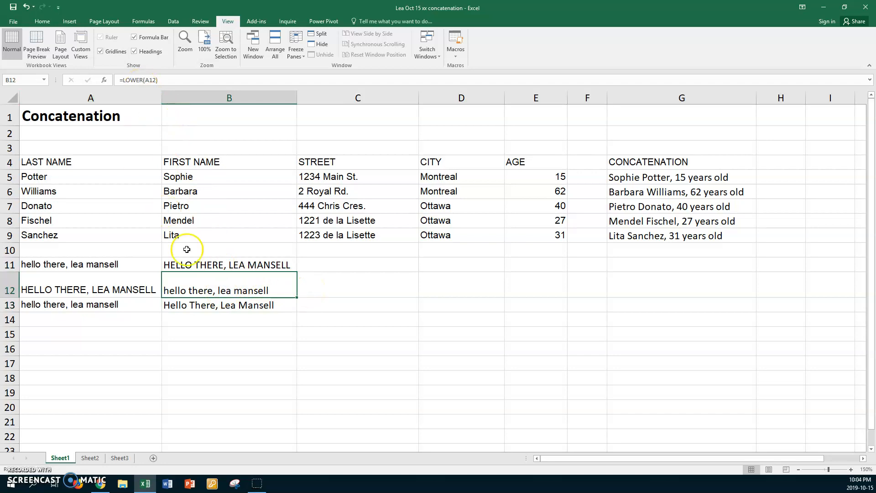
pyautogui.hotkey('ctrl', '`')
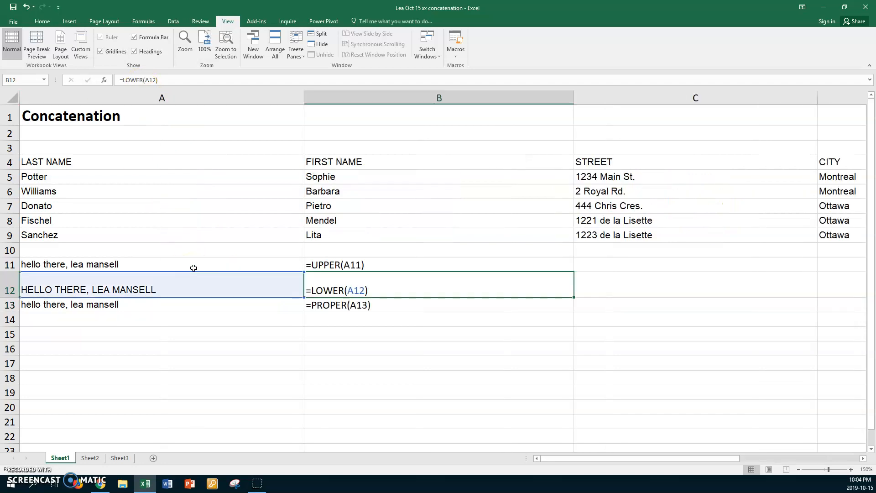
pyautogui.click(394, 264)
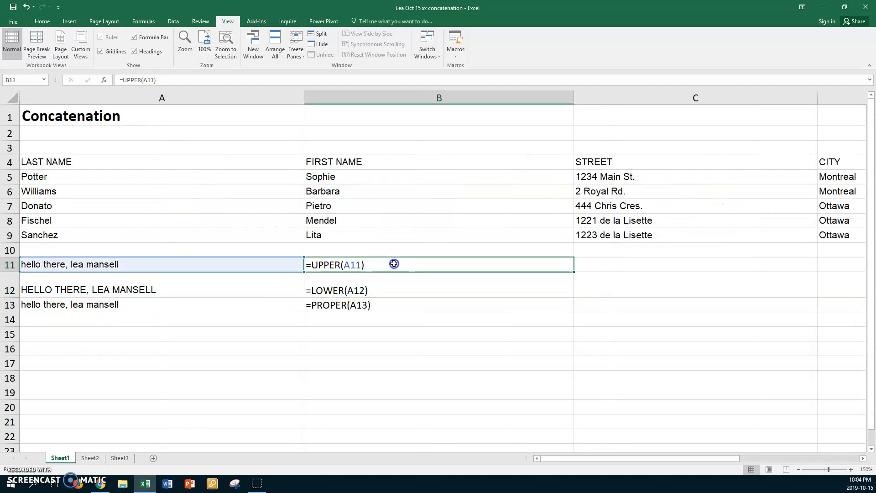
pyautogui.click(391, 287)
pyautogui.click(397, 308)
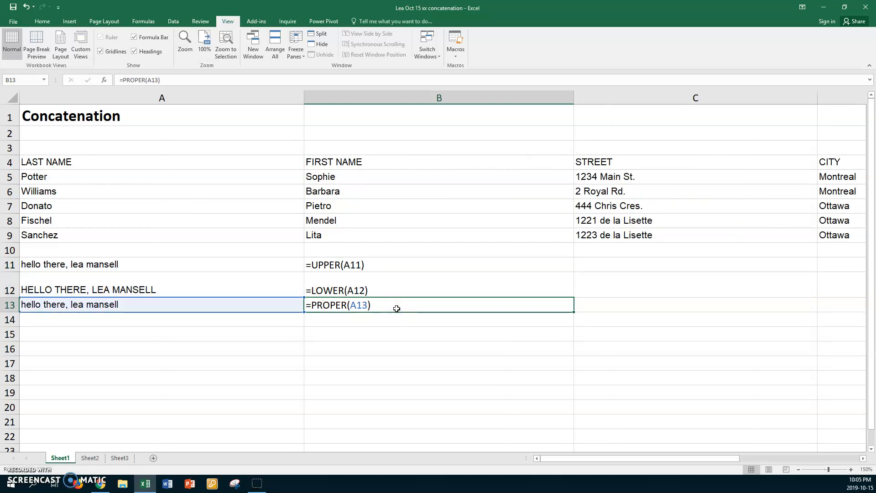
pyautogui.click(394, 265)
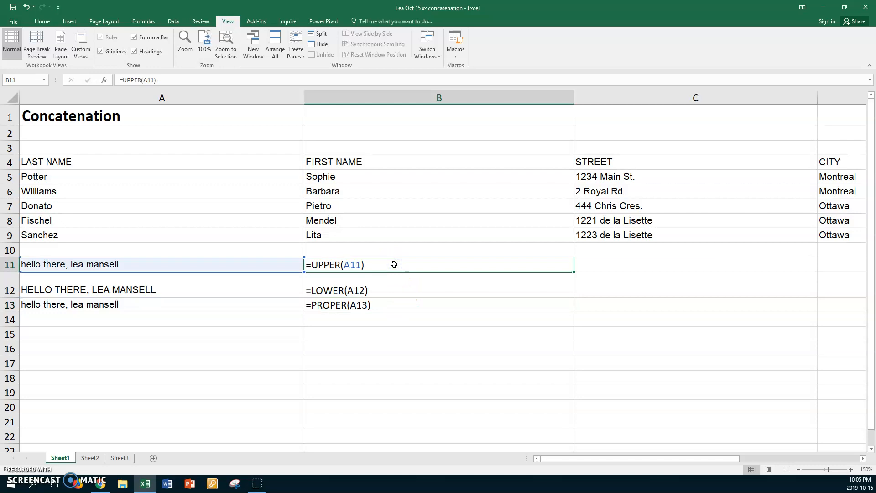
pyautogui.click(384, 293)
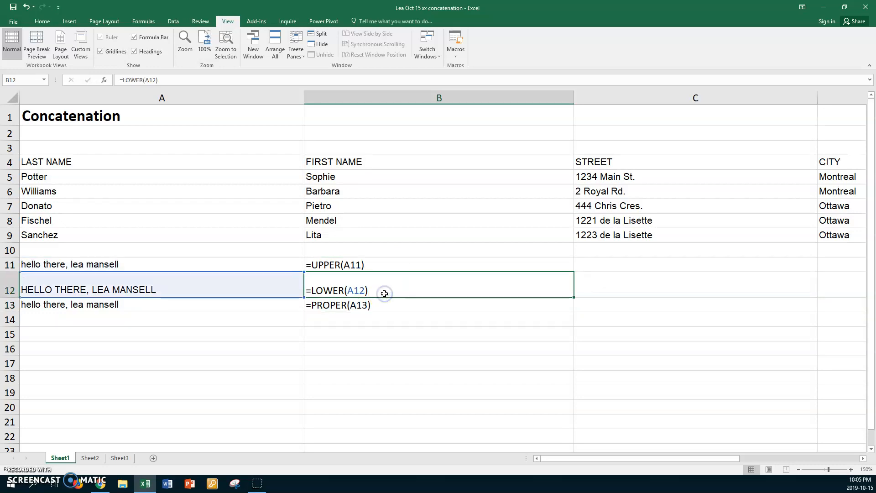
pyautogui.click(383, 305)
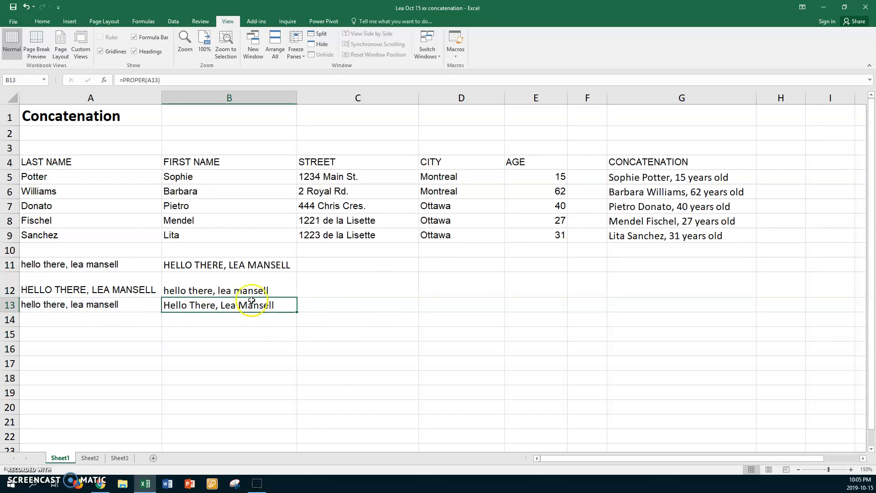
pyautogui.click(126, 332)
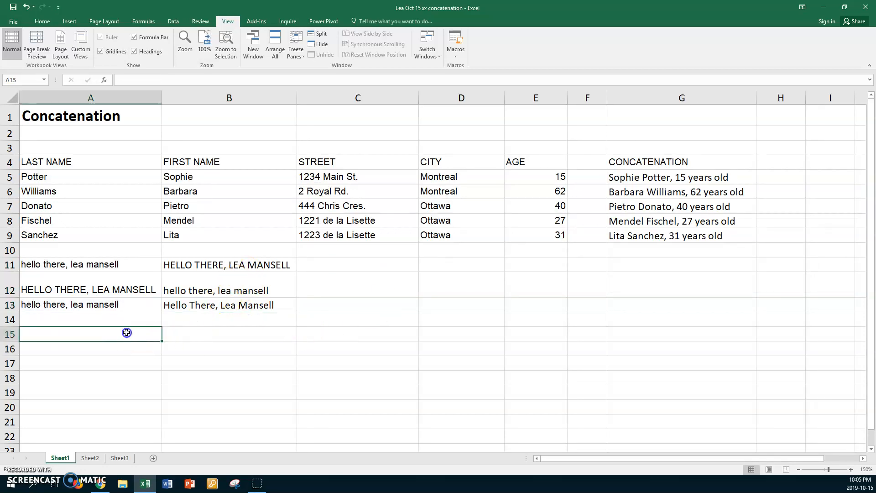